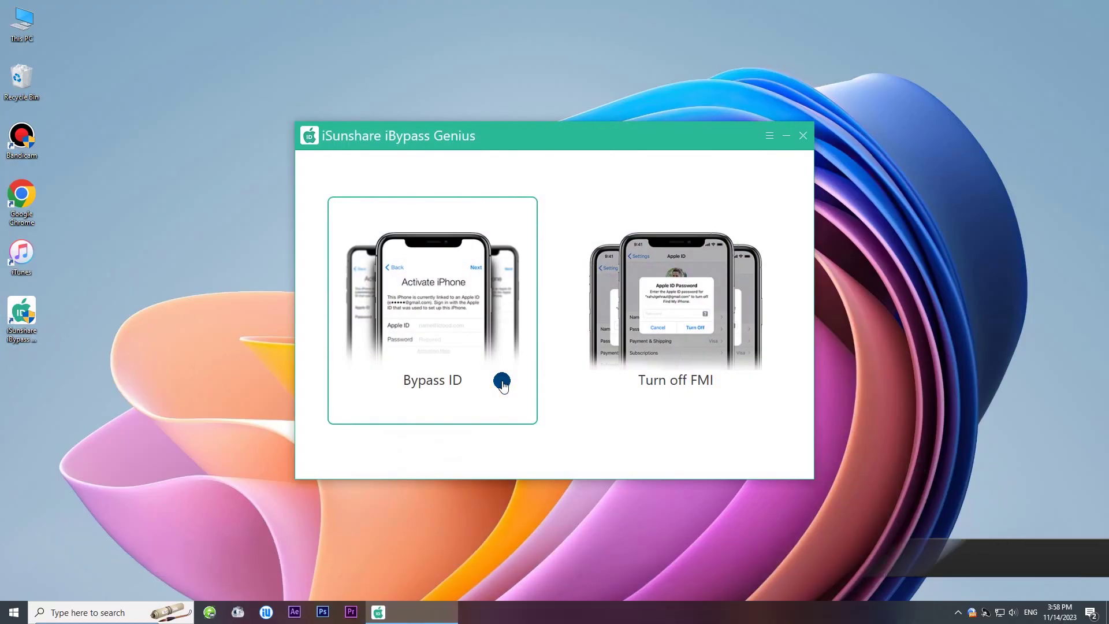
Pick the Bypass ID (Apple ID) mode on the mode selection screen.
left_click(427, 382)
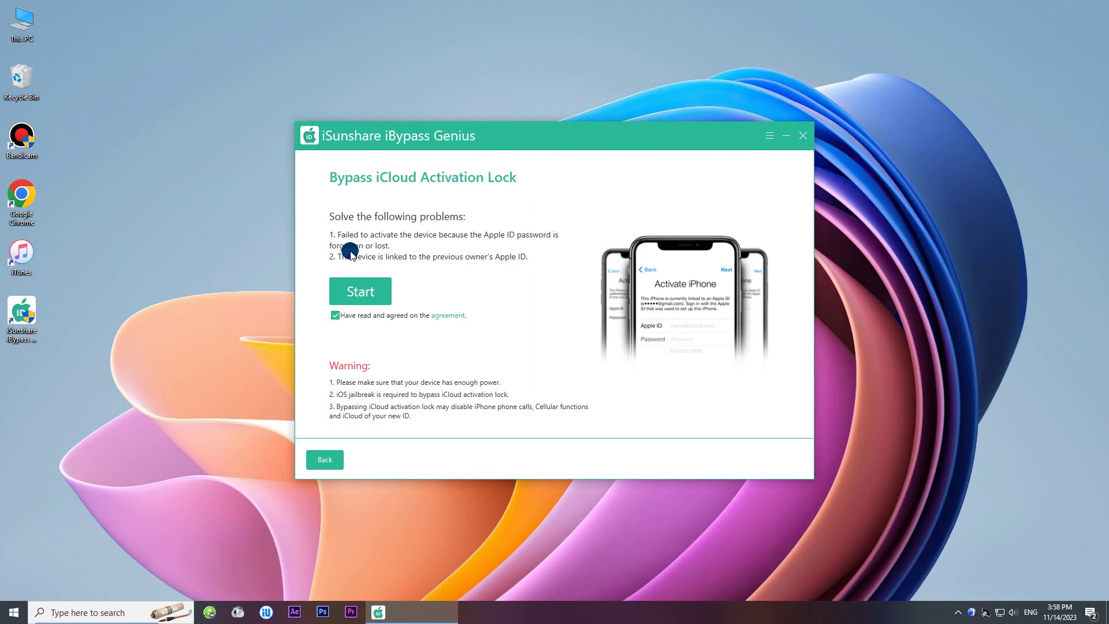
left_click(449, 316)
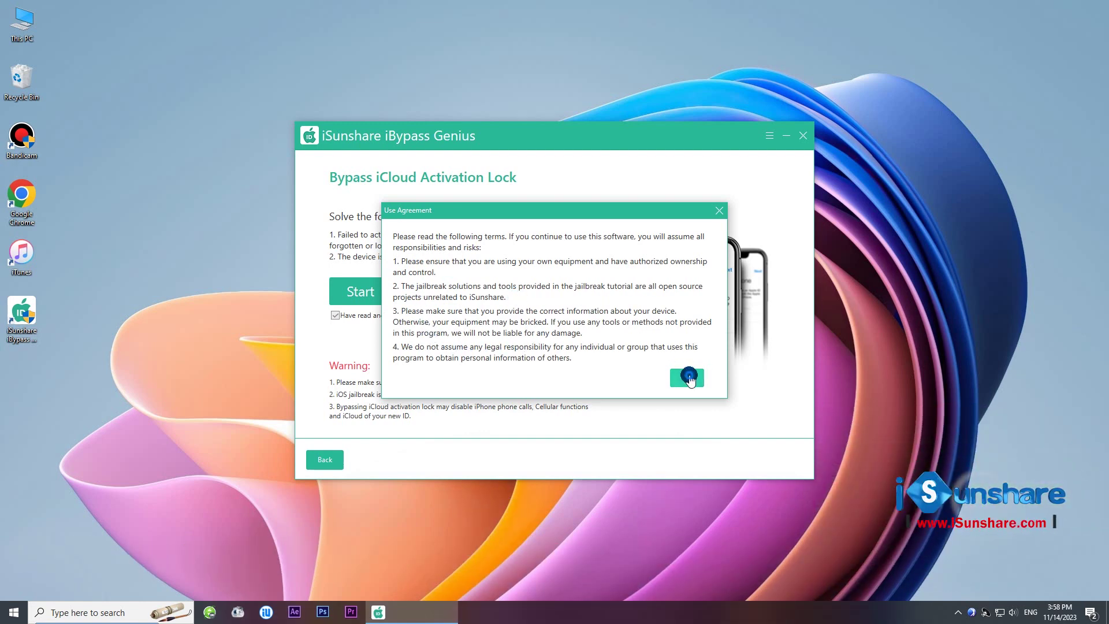
left_click(687, 377)
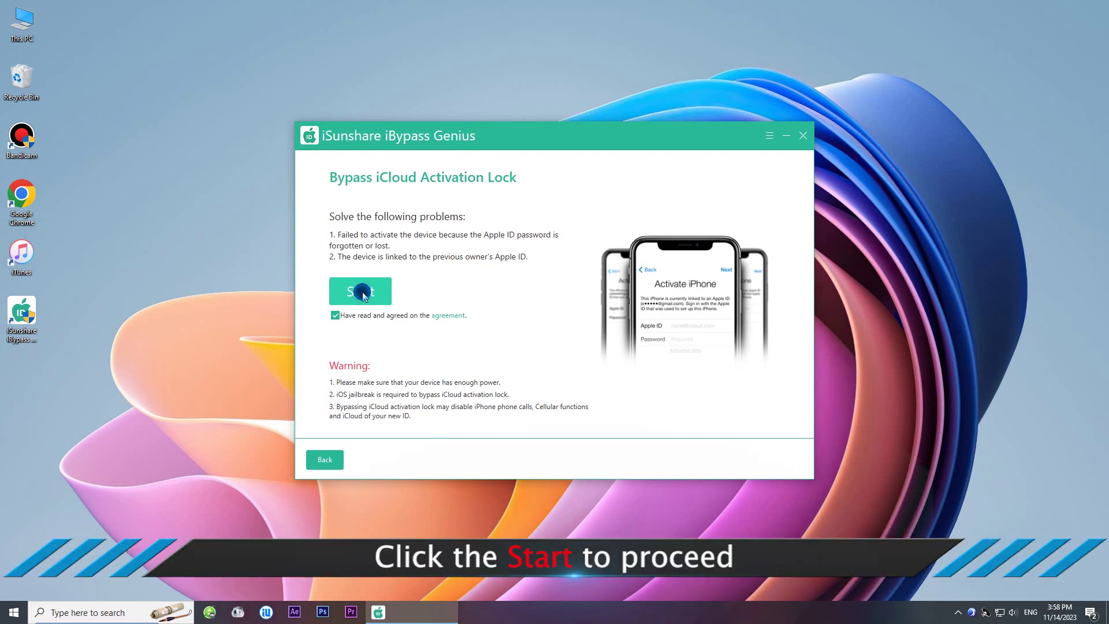
left_click(363, 295)
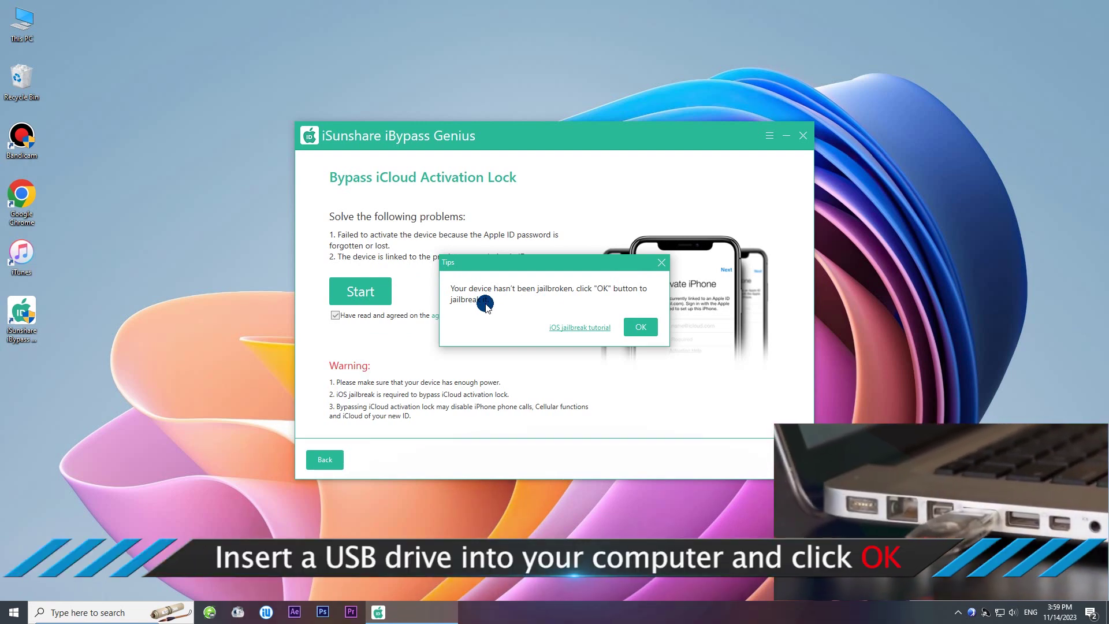
Accept the not-jailbroken notice and go to the jailbreak USB drive creation page.
left_click(640, 327)
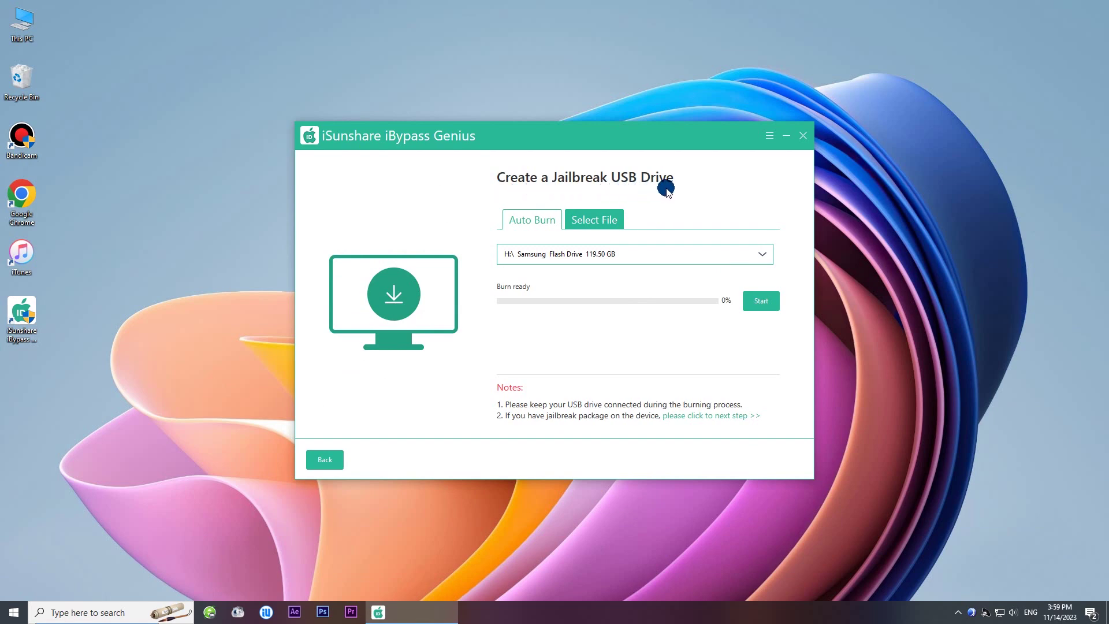
left_click(592, 224)
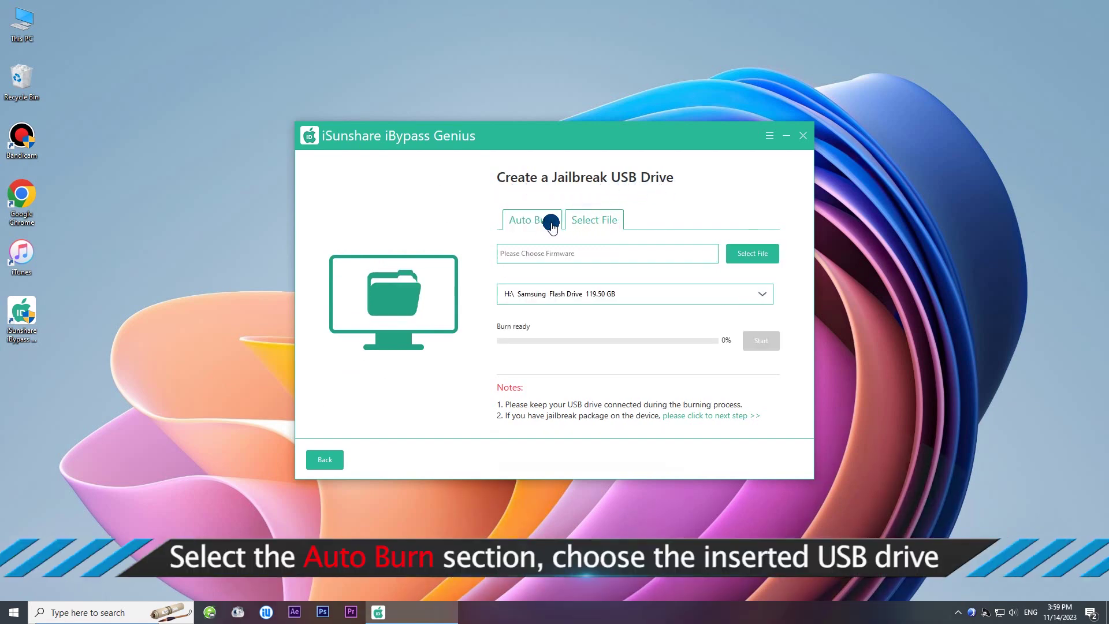
Auto-burn the jailbreak package onto the Samsung Flash Drive, confirming the drive erase.
left_click(535, 222)
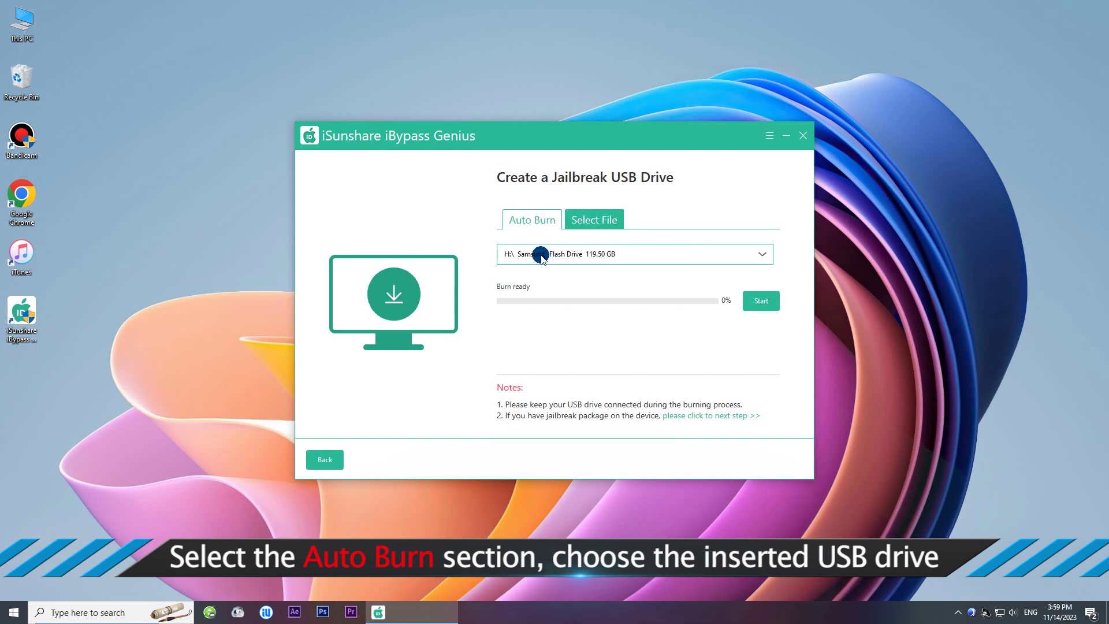
left_click(541, 257)
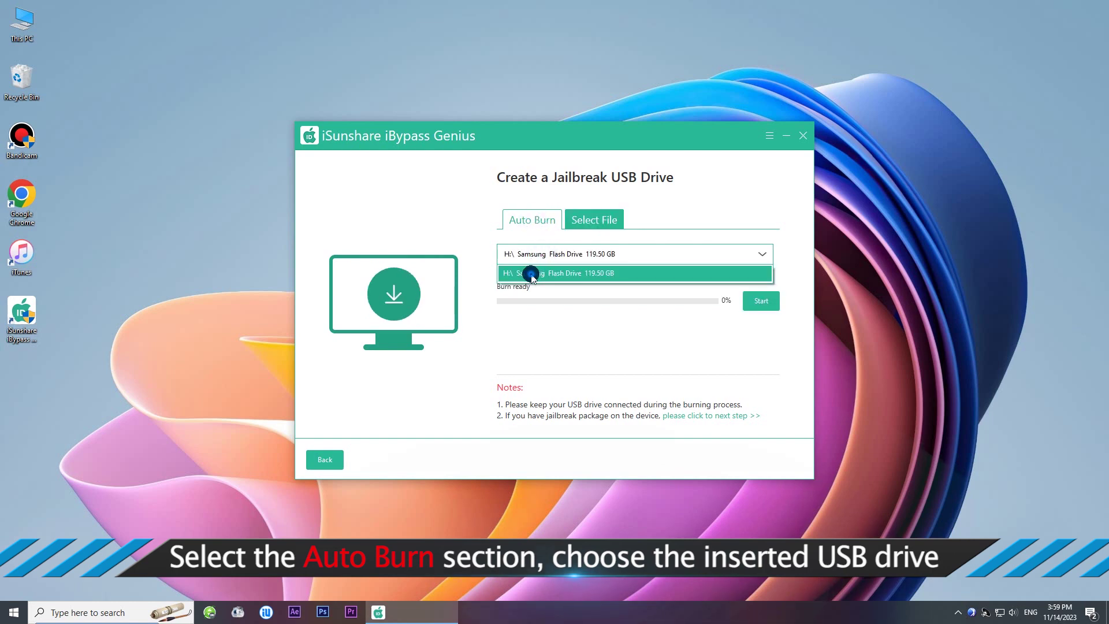
left_click(531, 273)
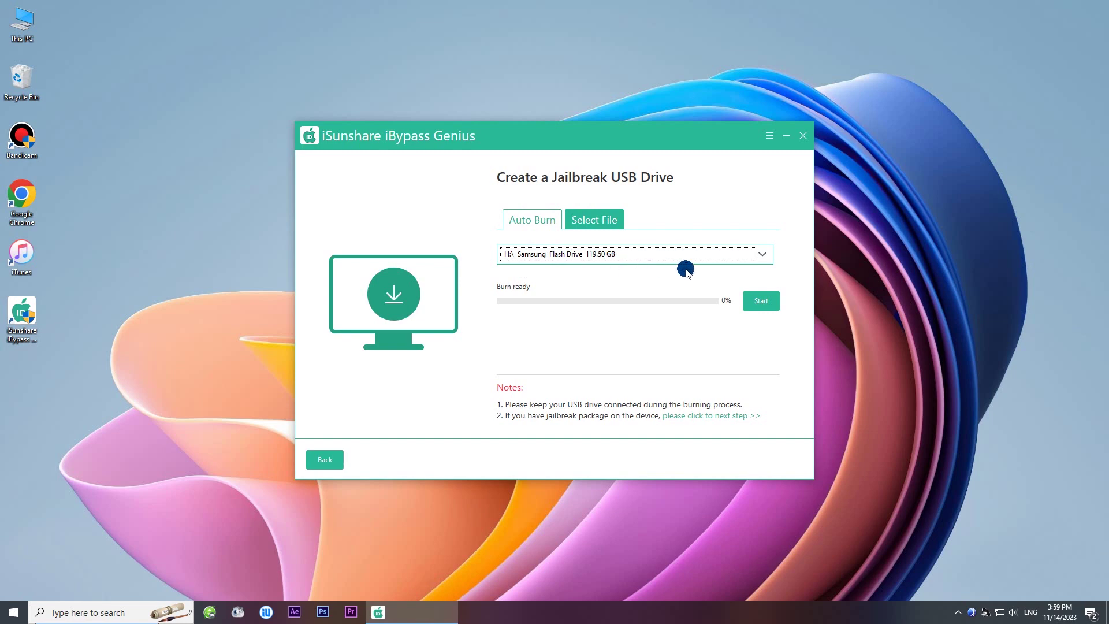
left_click(761, 302)
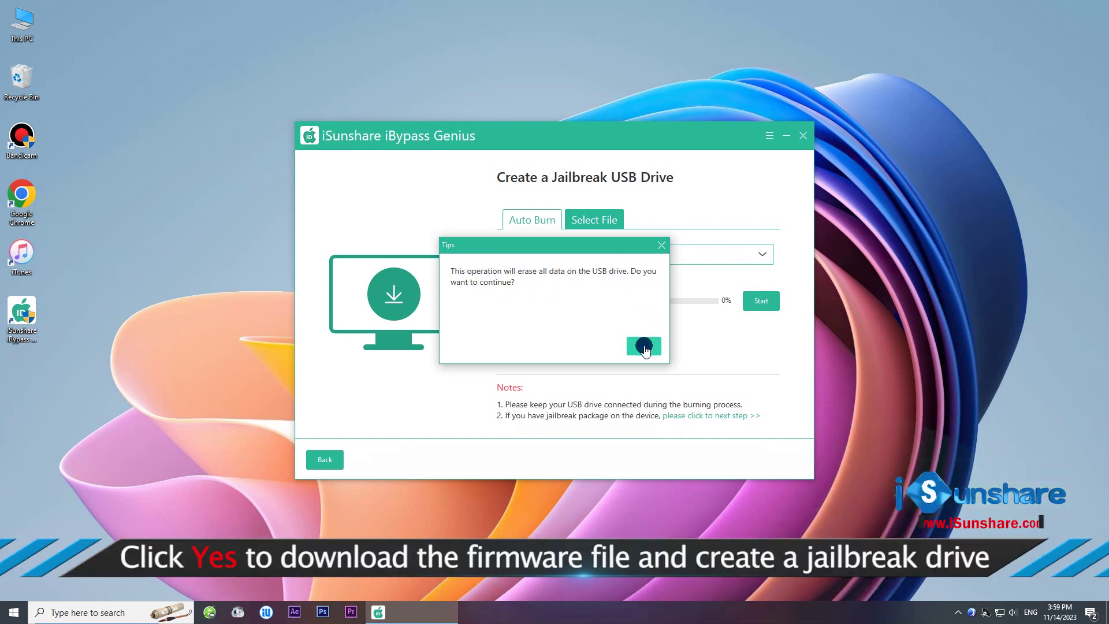
left_click(644, 346)
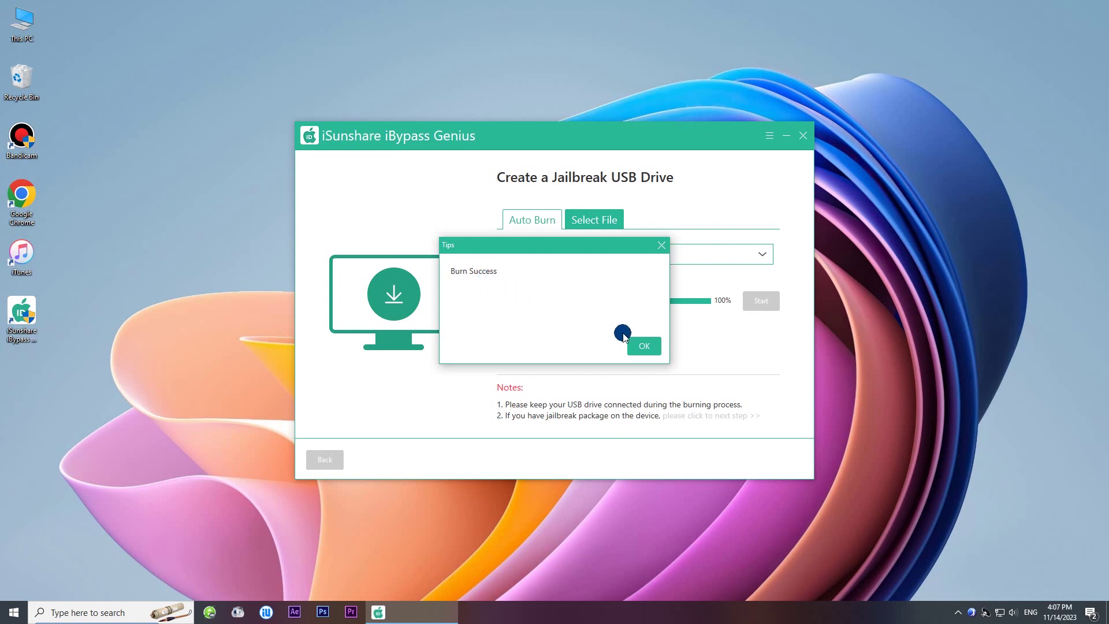
Acknowledge Burn Success, review jailbreak guide Steps 2 and 3, then exit iBypass Genius.
left_click(639, 346)
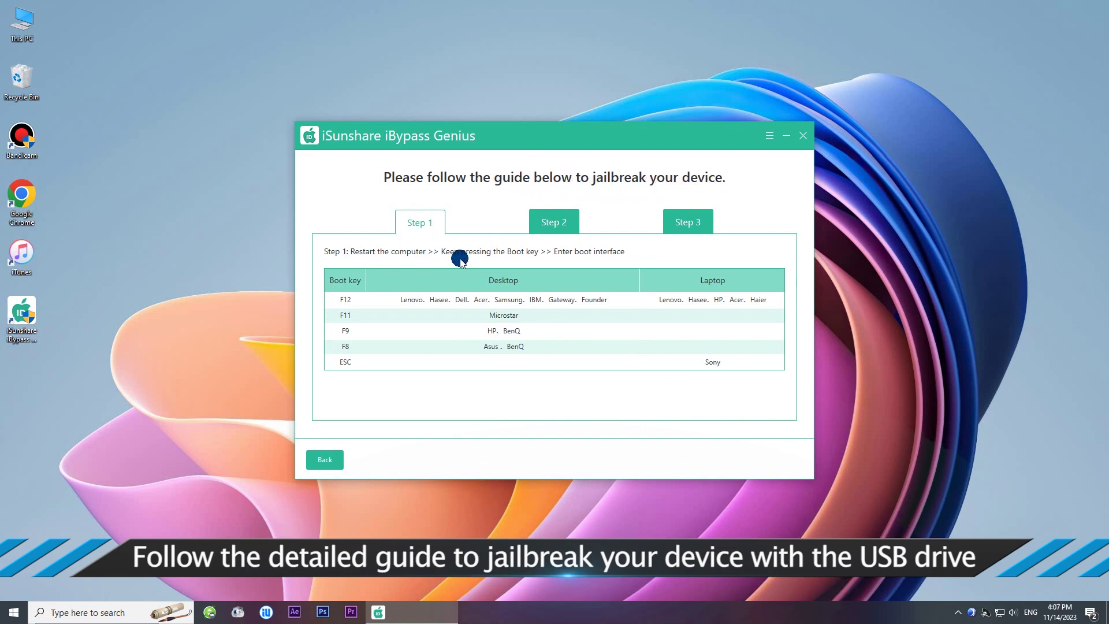
left_click(542, 224)
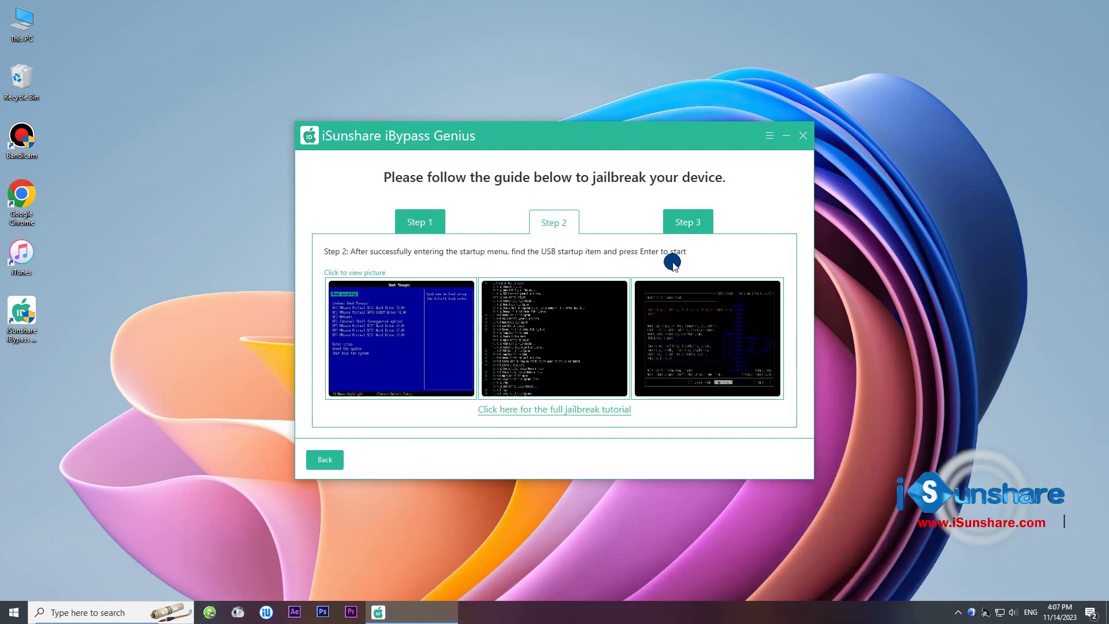
left_click(687, 222)
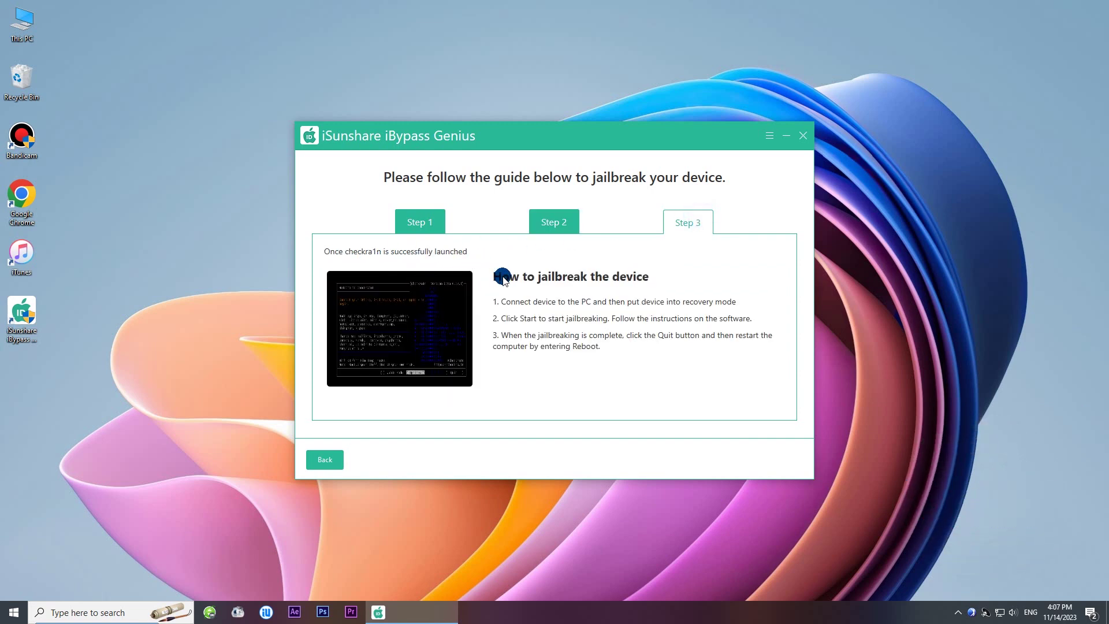
left_click(804, 138)
left_click(650, 345)
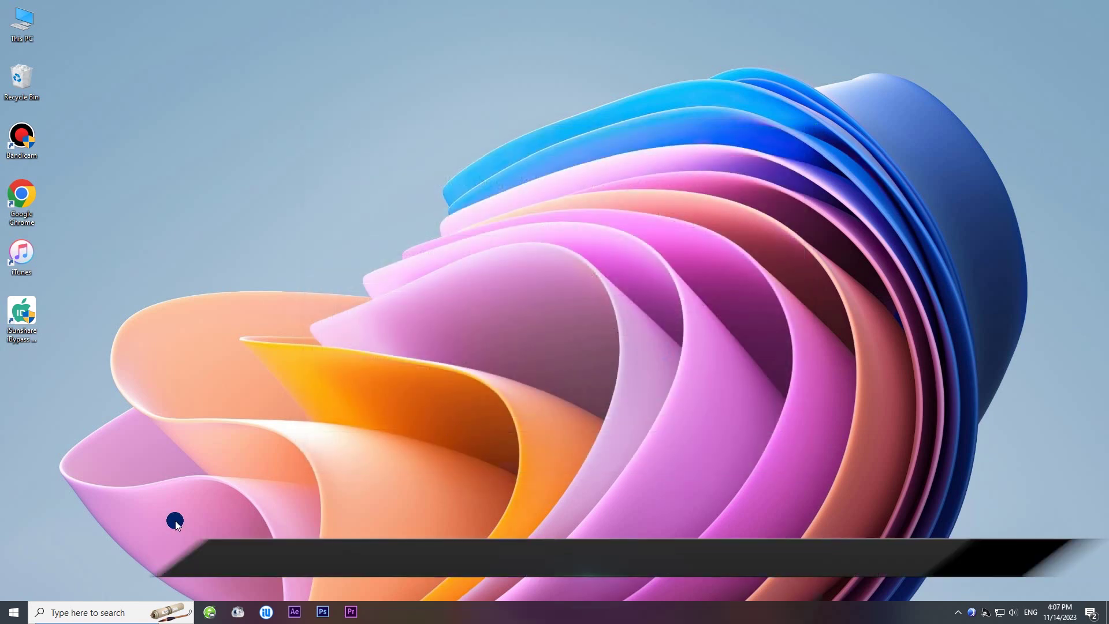
Restart Windows and boot from the Samsung Flash Drive entry in the boot menu.
left_click(11, 617)
left_click(14, 586)
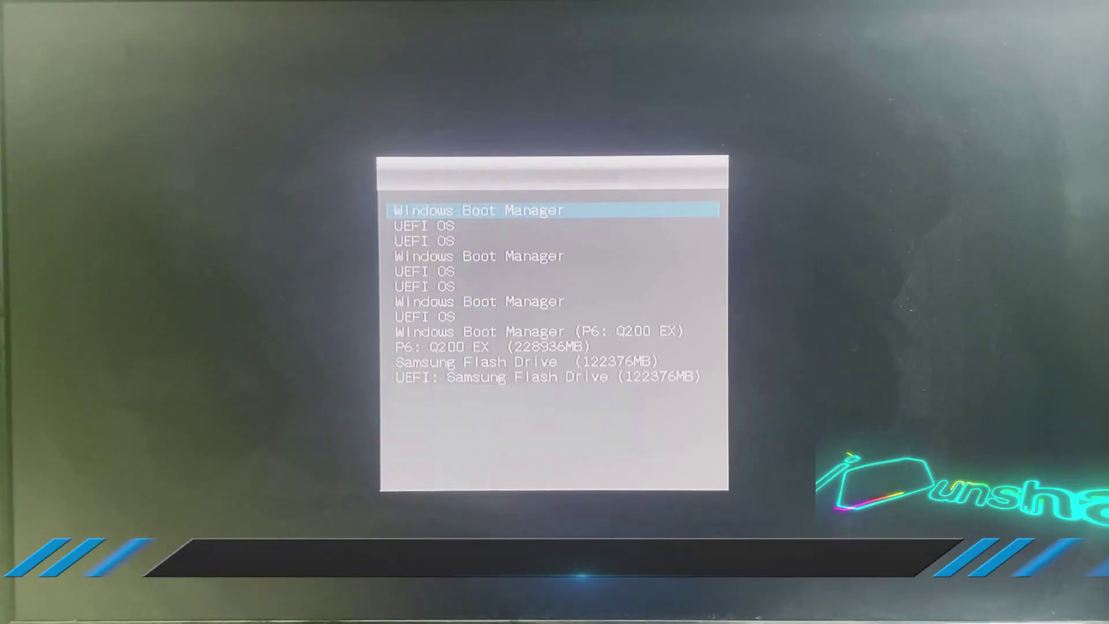
key("Down")
key("Down")
key("Down")
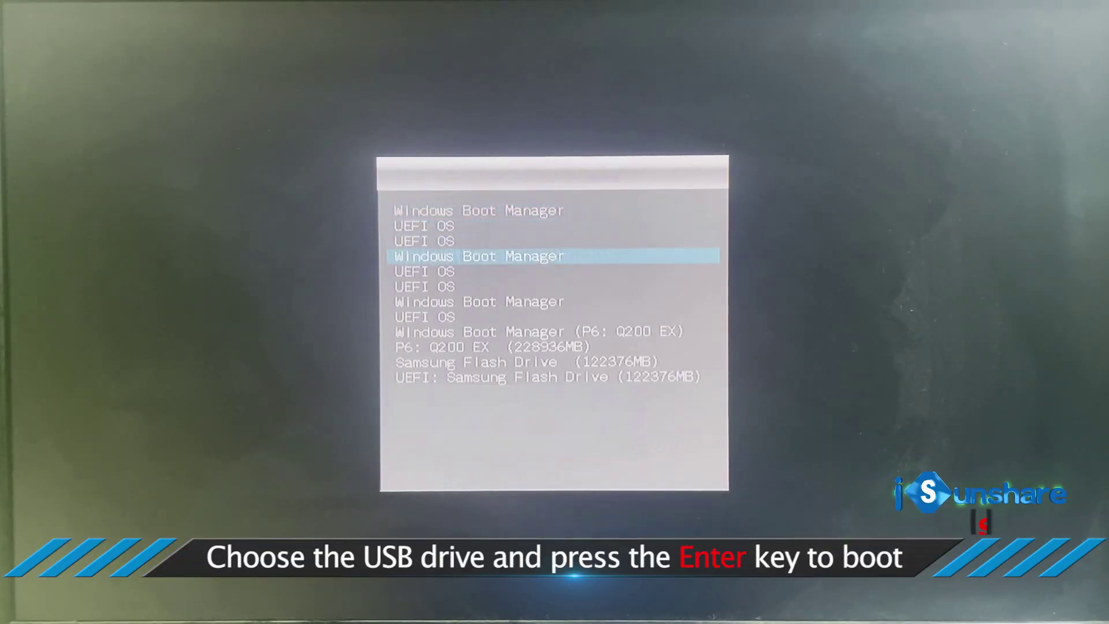
key("Down")
key("Down")
key("Down")
key("Down")
key("Down")
key("Down")
key("Down")
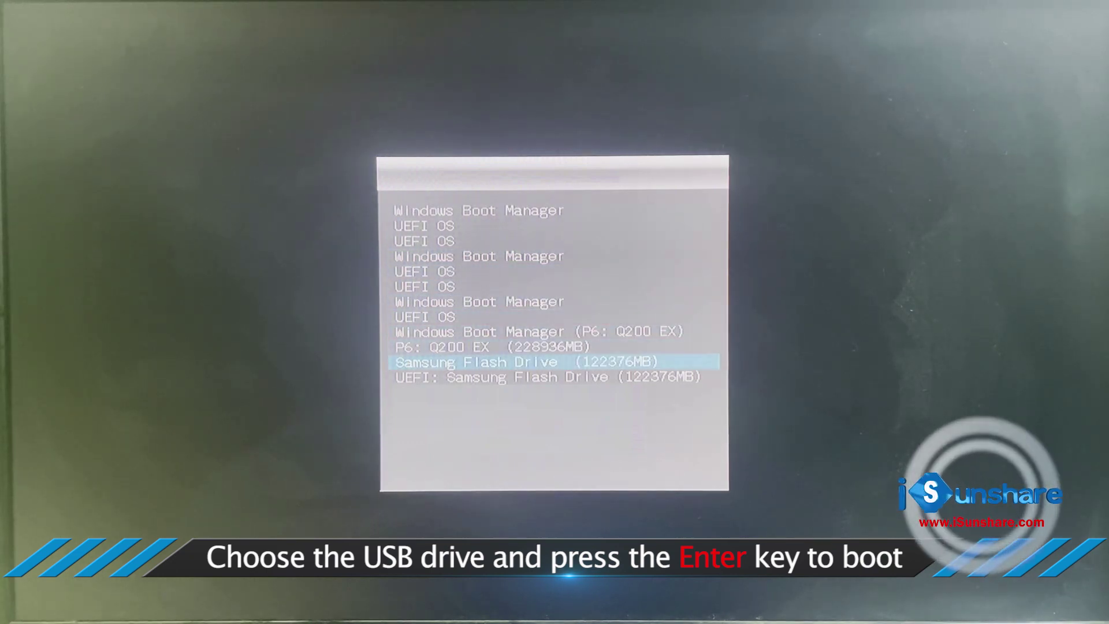
key("Down")
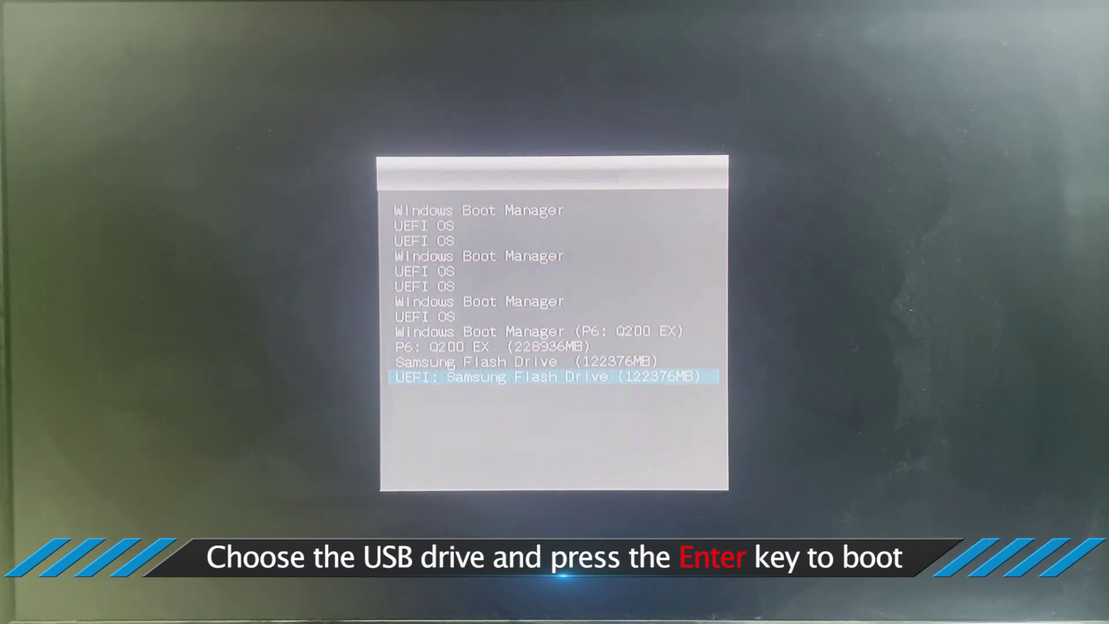
key("Return")
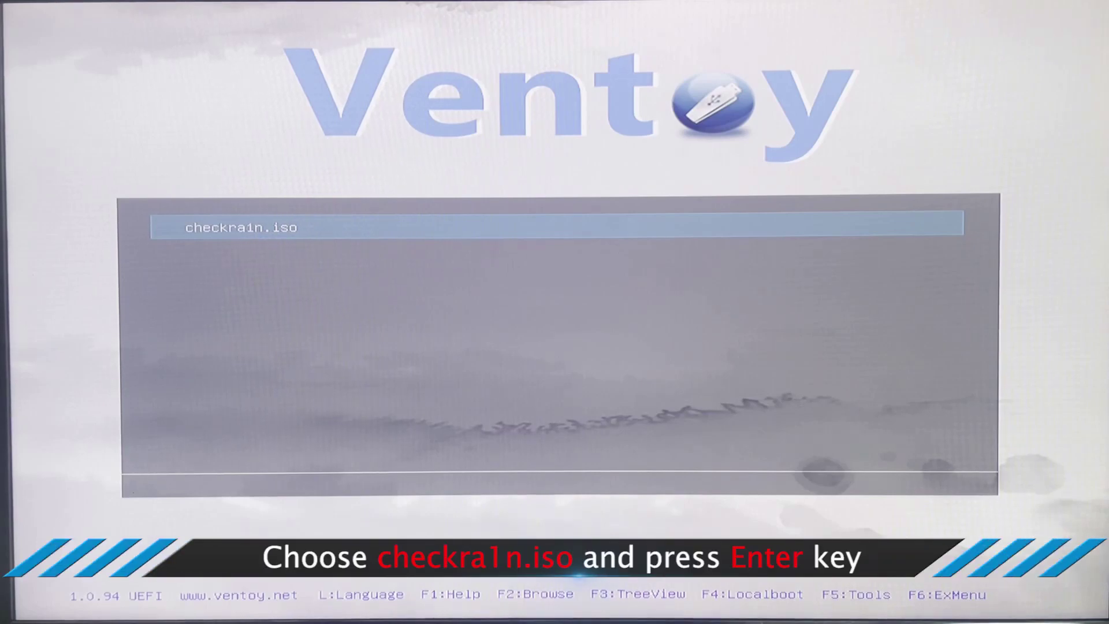
Launch checkra1n.iso from Ventoy and enable 'Allow untested iOS/iPadOS/tvOS versions' in Options.
key("Return")
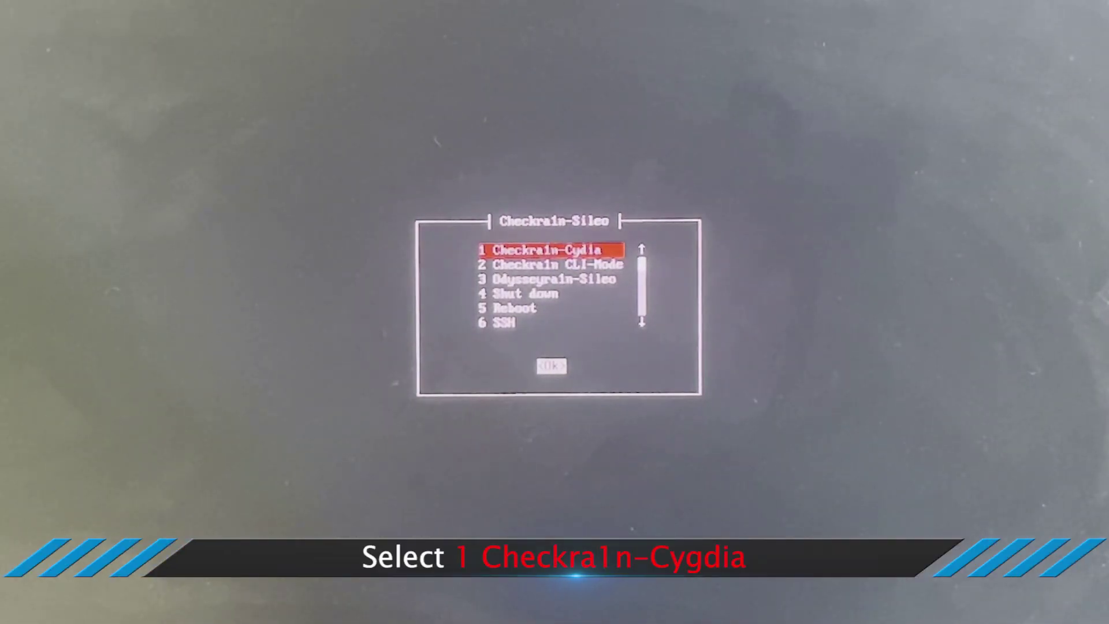
key("Return")
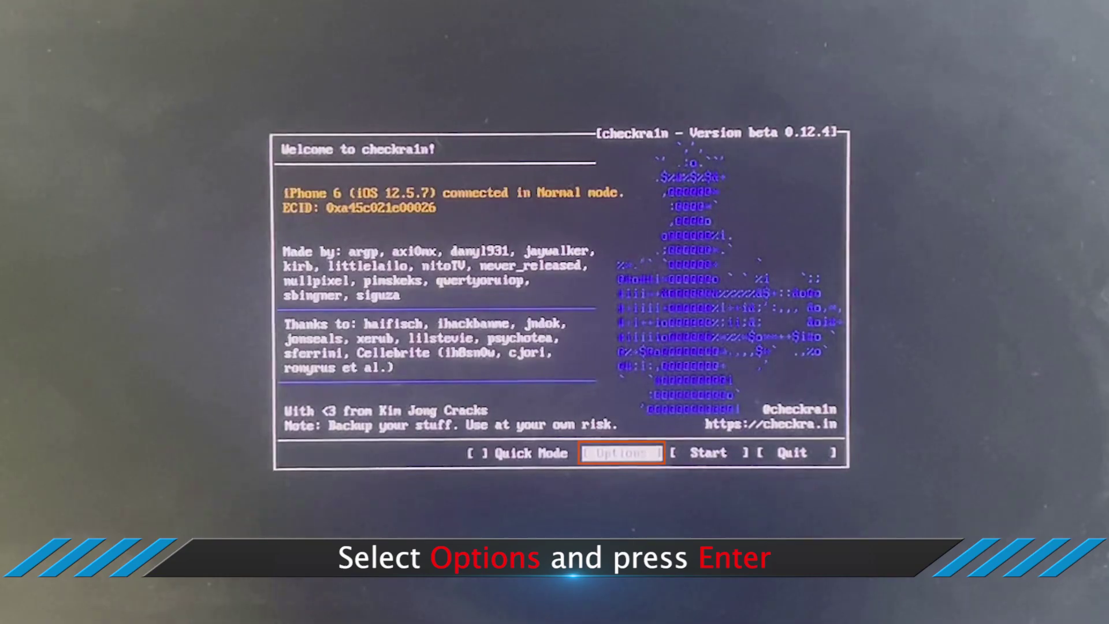
key("Return")
key("Up")
key("Up")
key("Up")
key("Up")
key("Up")
key("Up")
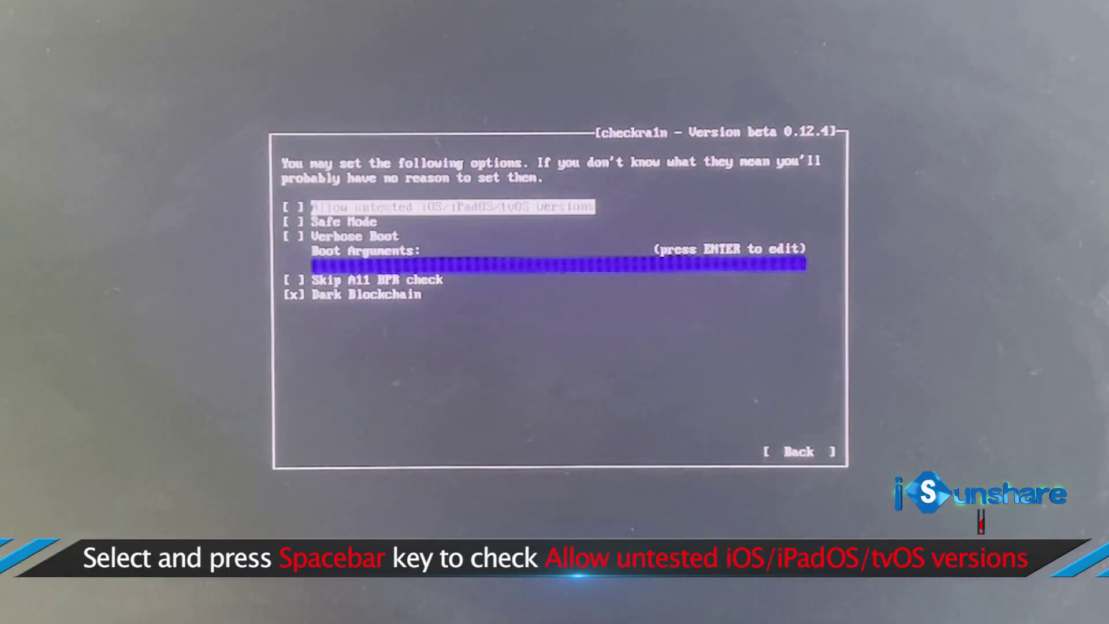
key("space")
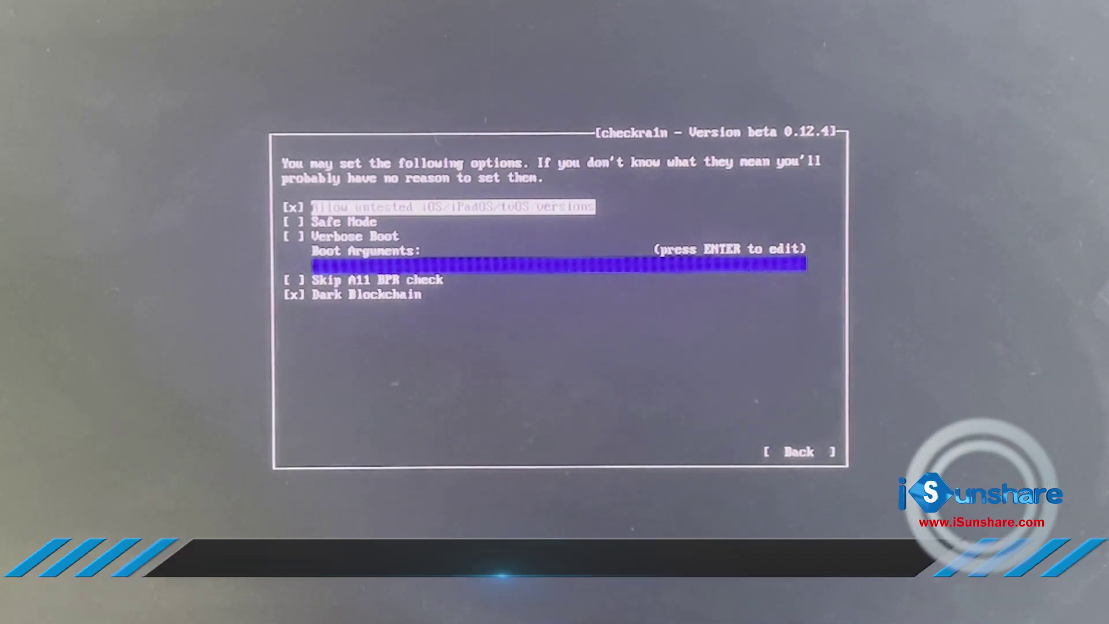
key("Down")
key("Down")
key("Down")
key("Down")
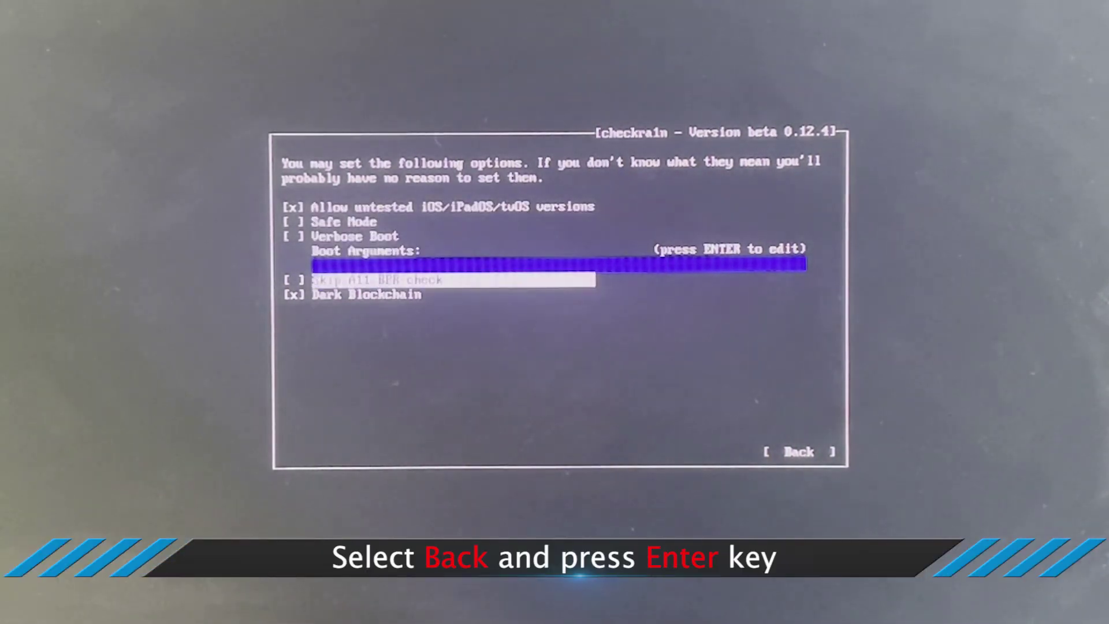
key("Down")
key("Down")
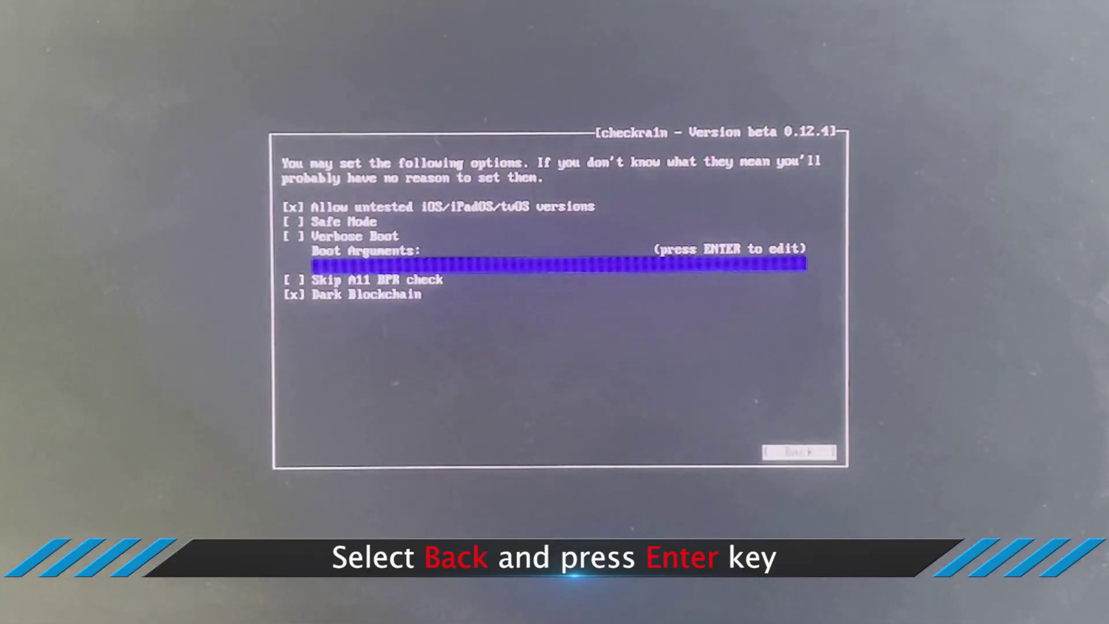
key("Return")
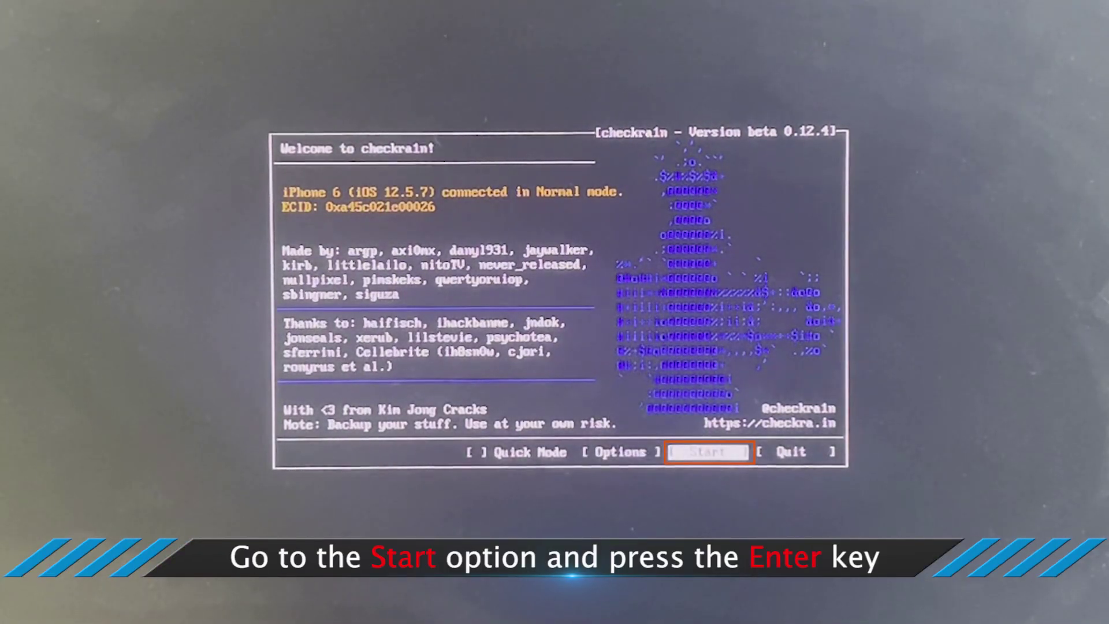
Jailbreak the iPhone 6 via recovery and DFU mode, selecting Done at All Done.
key("Return")
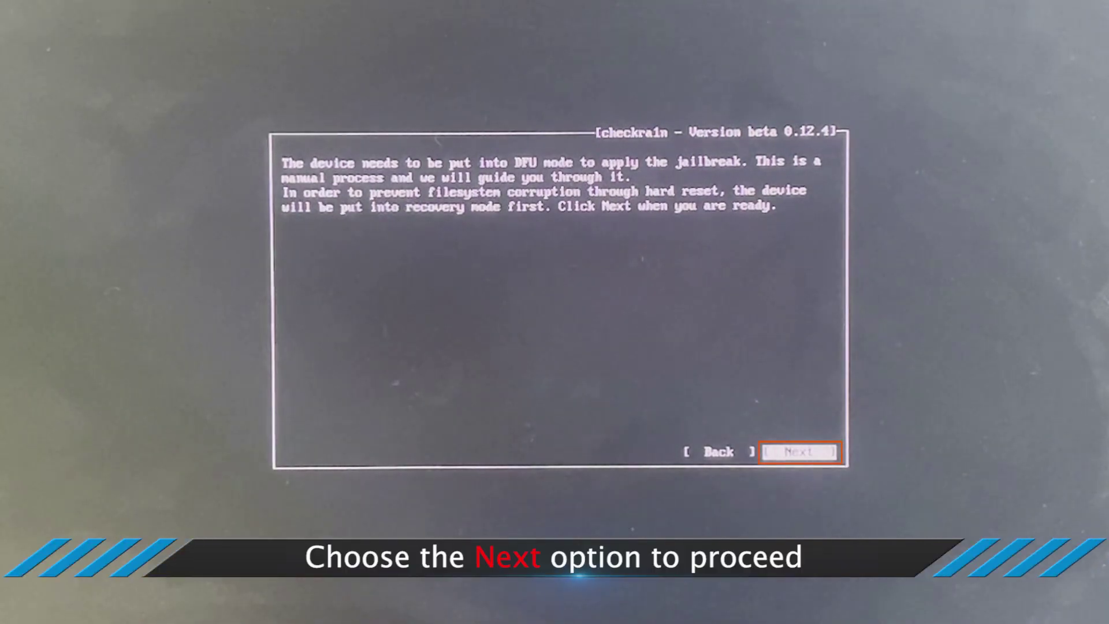
key("Return")
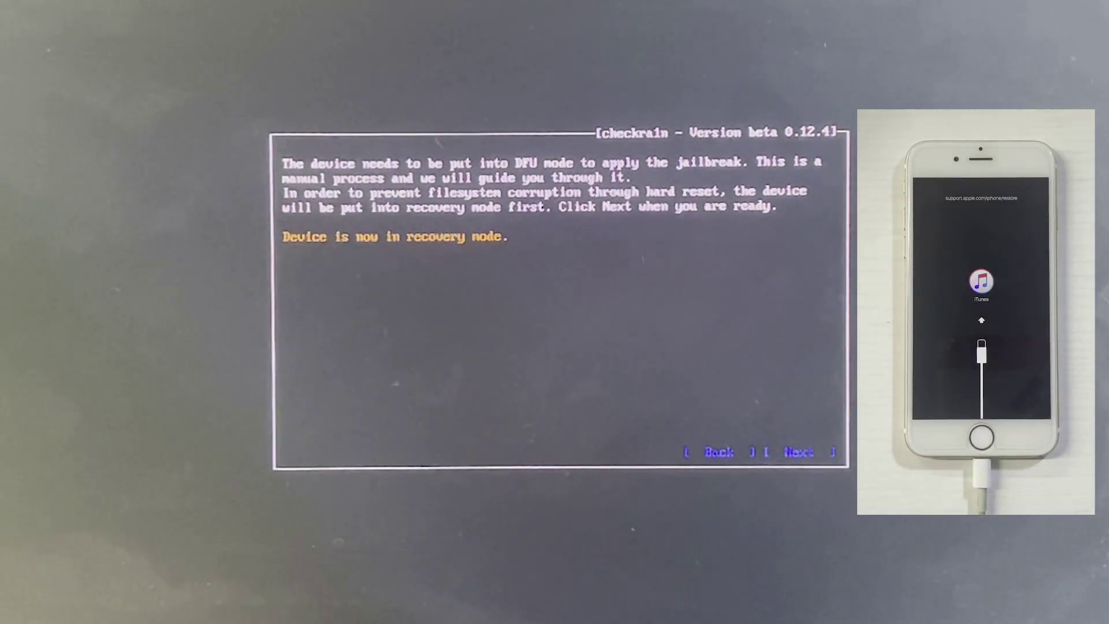
key("Return")
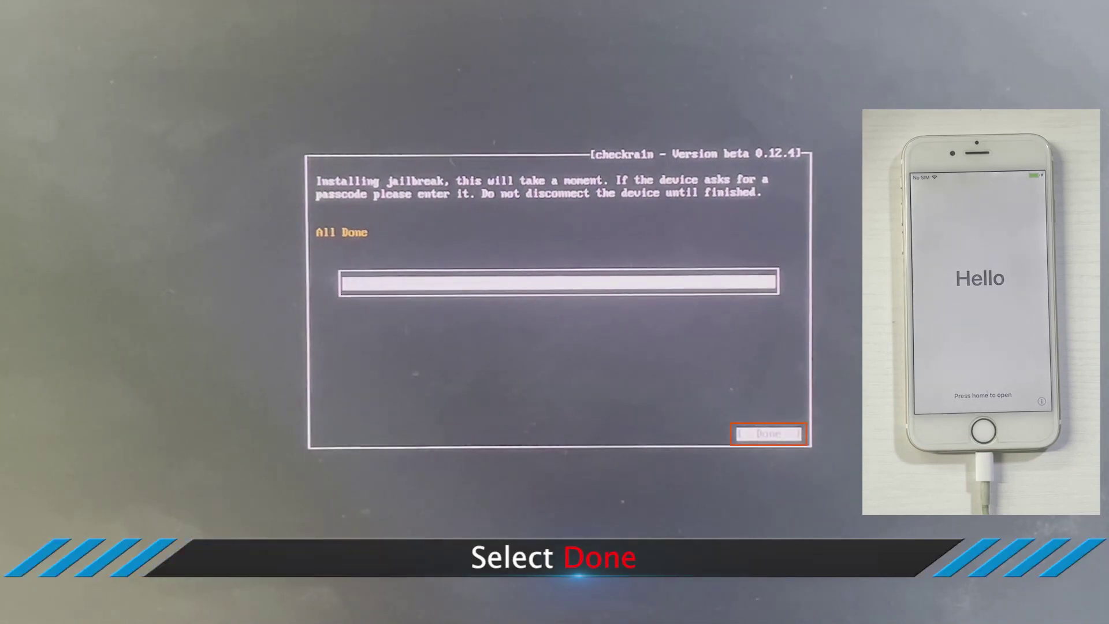
key("Return")
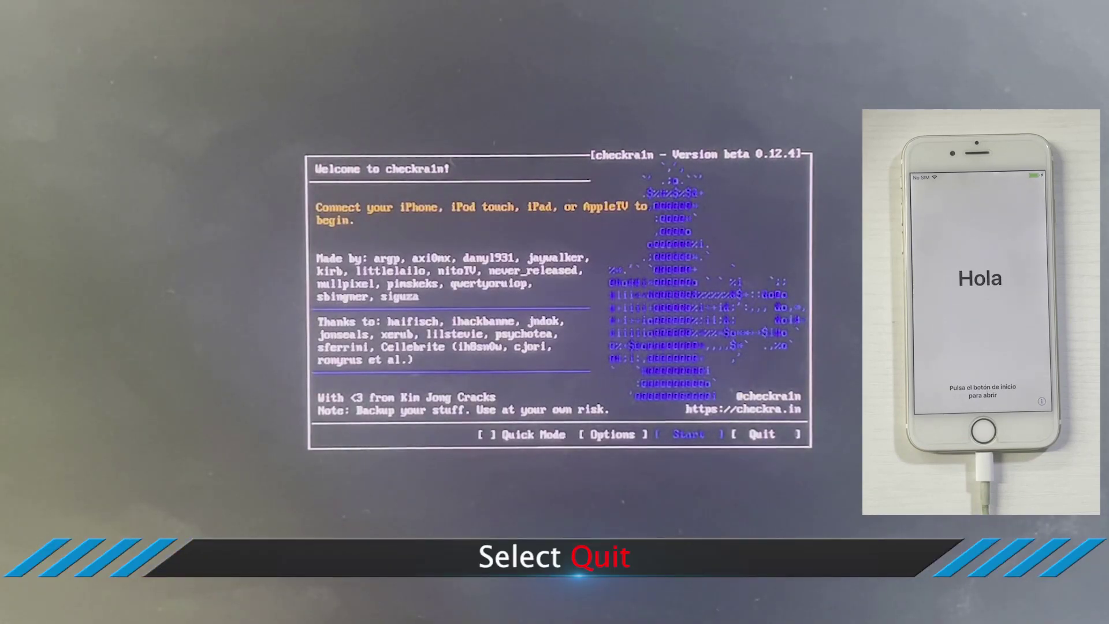
Quit checkra1n so the computer reboots back into Windows.
key("Return")
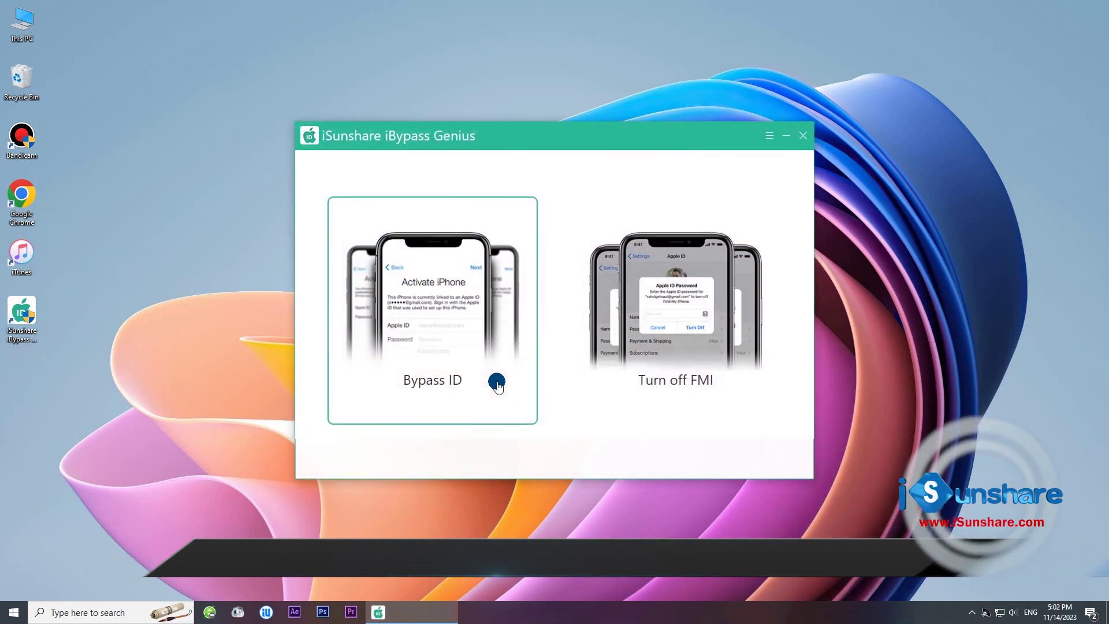
Choose Bypass ID and start the activation lock bypass on the jailbroken iPhone.
left_click(421, 382)
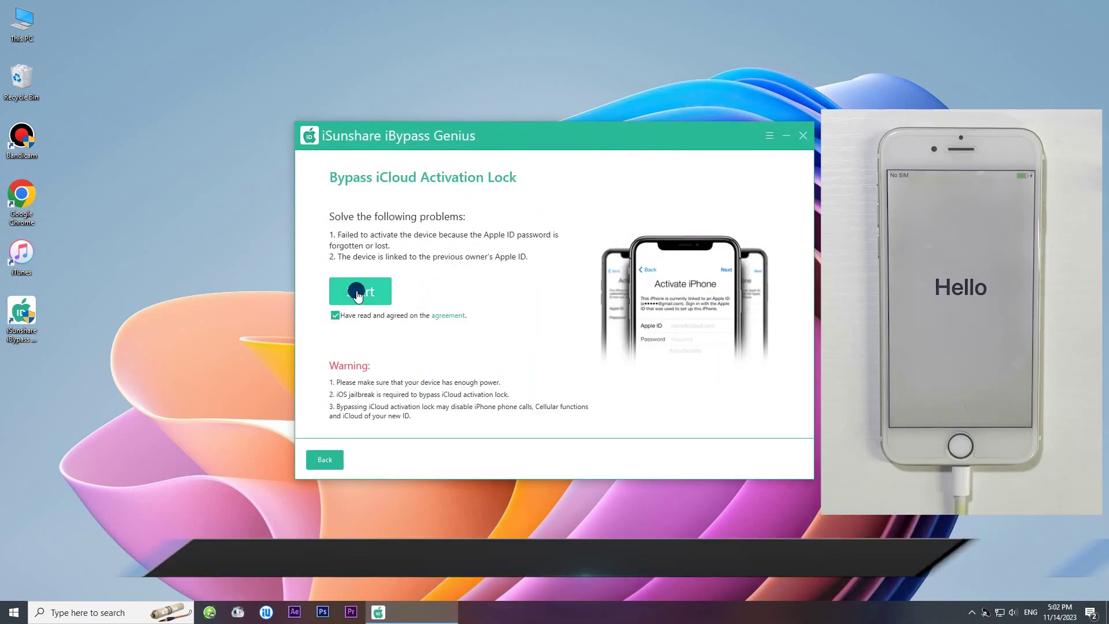
left_click(361, 295)
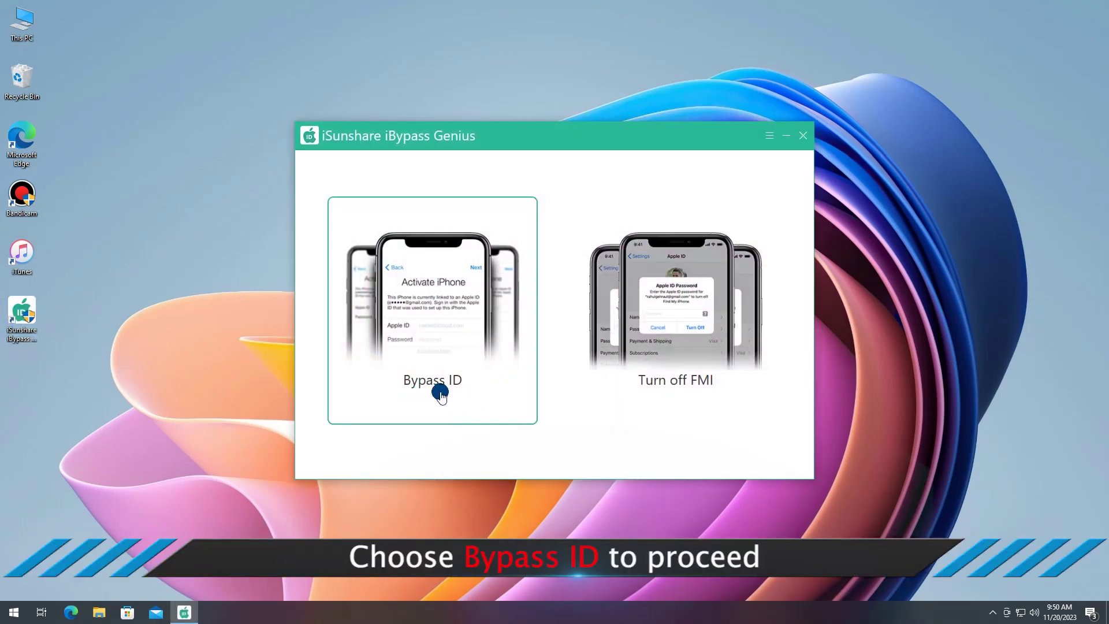
Select Bypass ID again and open the Use Agreement terms from the agreement link.
left_click(430, 389)
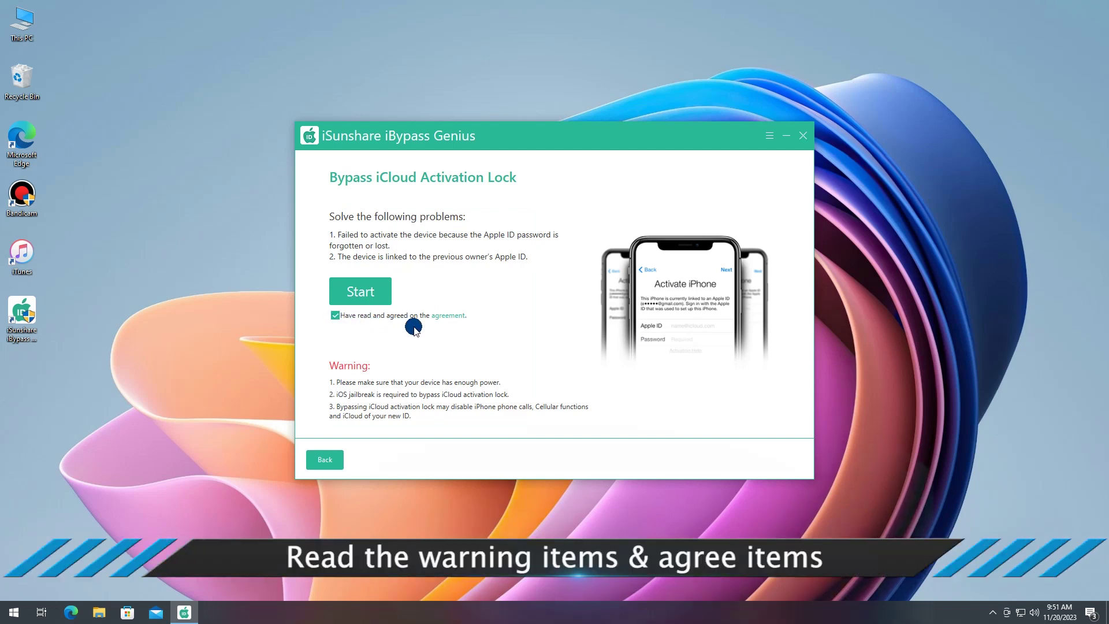
left_click(447, 315)
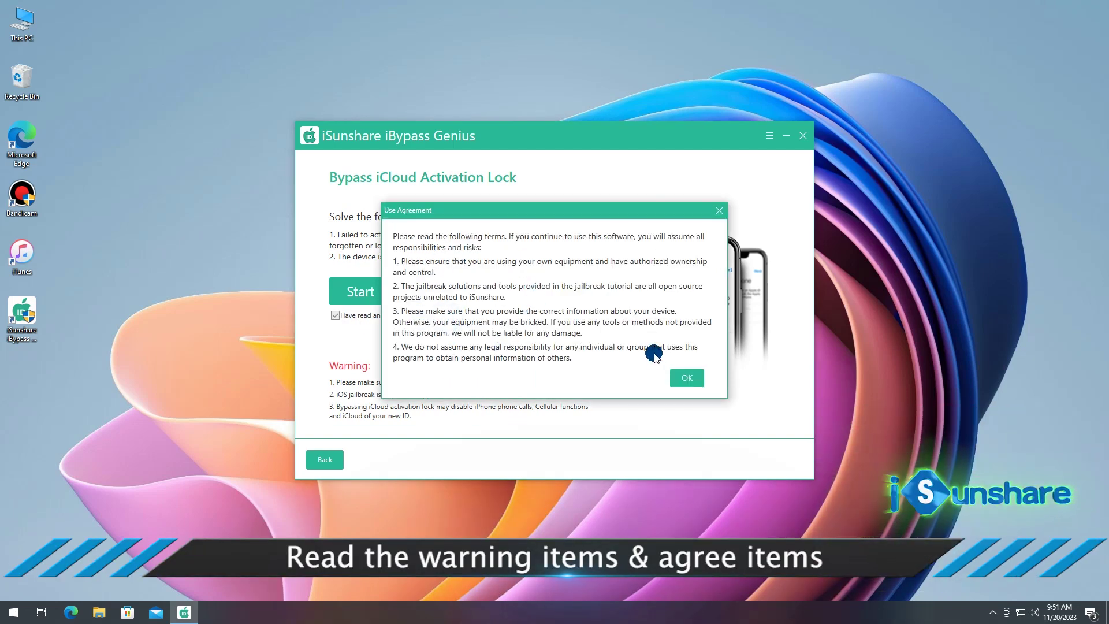
Accept the iBypass Genius use agreement with OK.
left_click(686, 378)
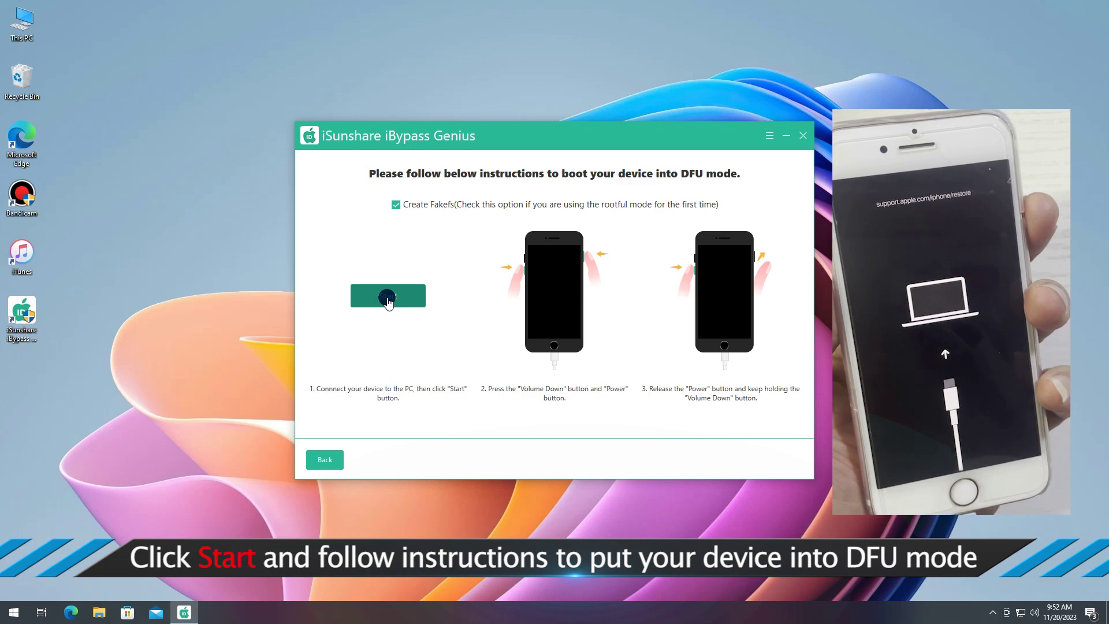
Run the DFU-mode countdown with Volume Down and Power, retrying until the bypass succeeds.
left_click(387, 299)
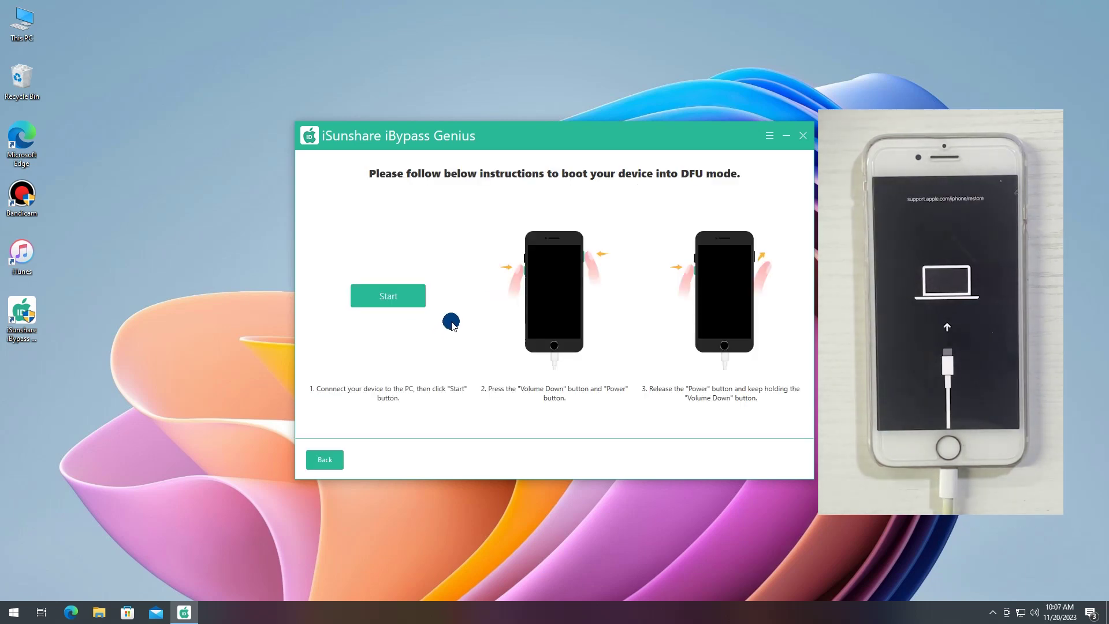
left_click(387, 305)
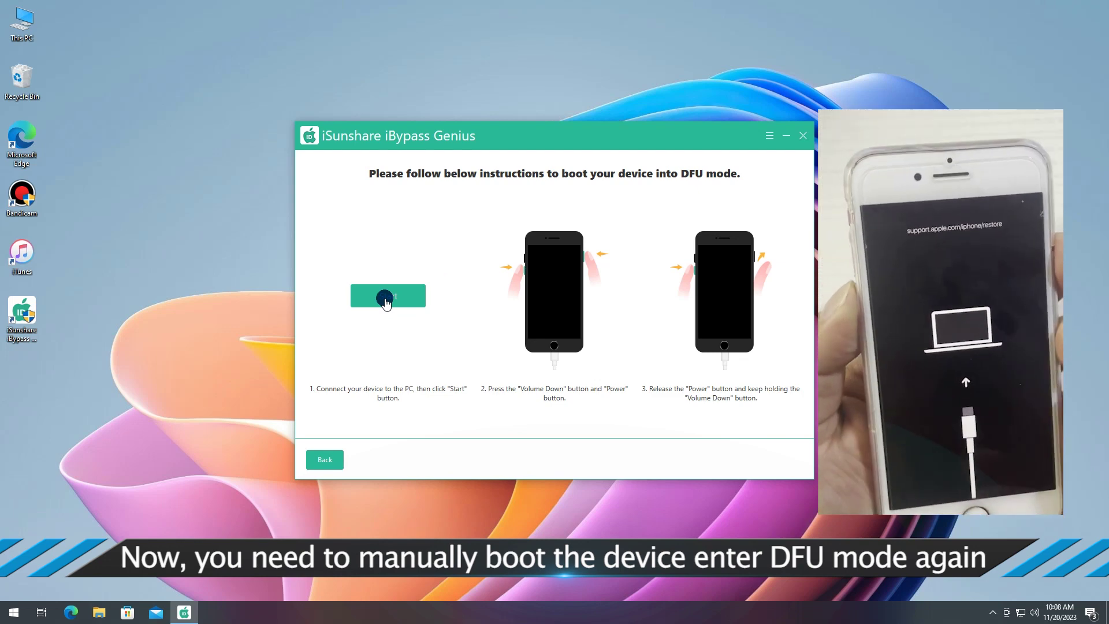
left_click(386, 301)
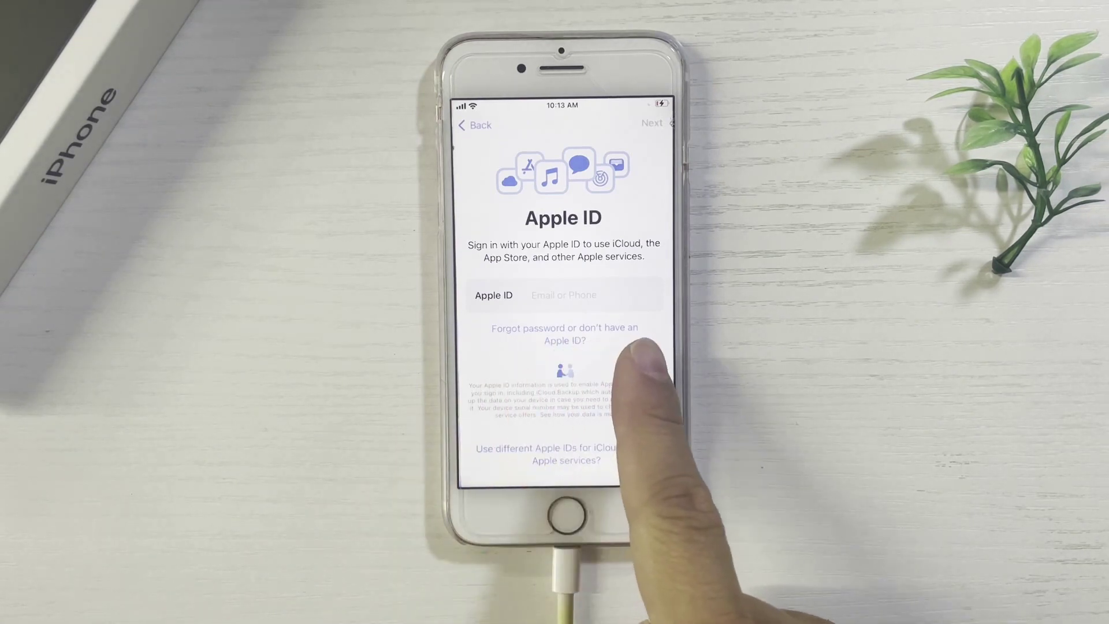
Choose 'Forgot password or don't have an Apple ID?', set it up later, then view the second home page.
left_click(565, 334)
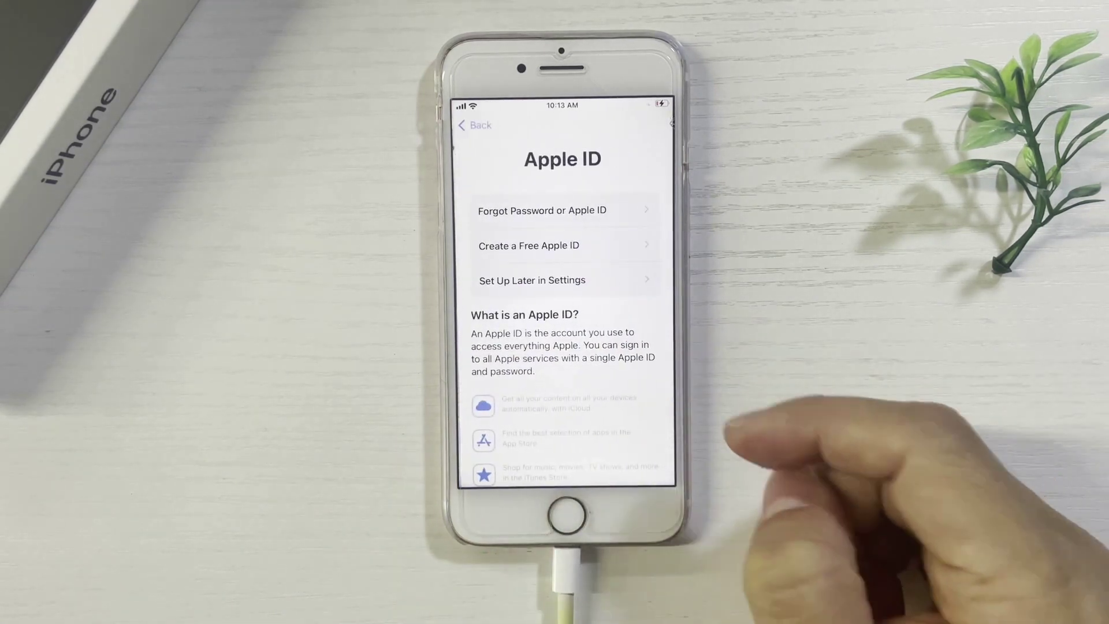
left_click(532, 279)
left_click(520, 339)
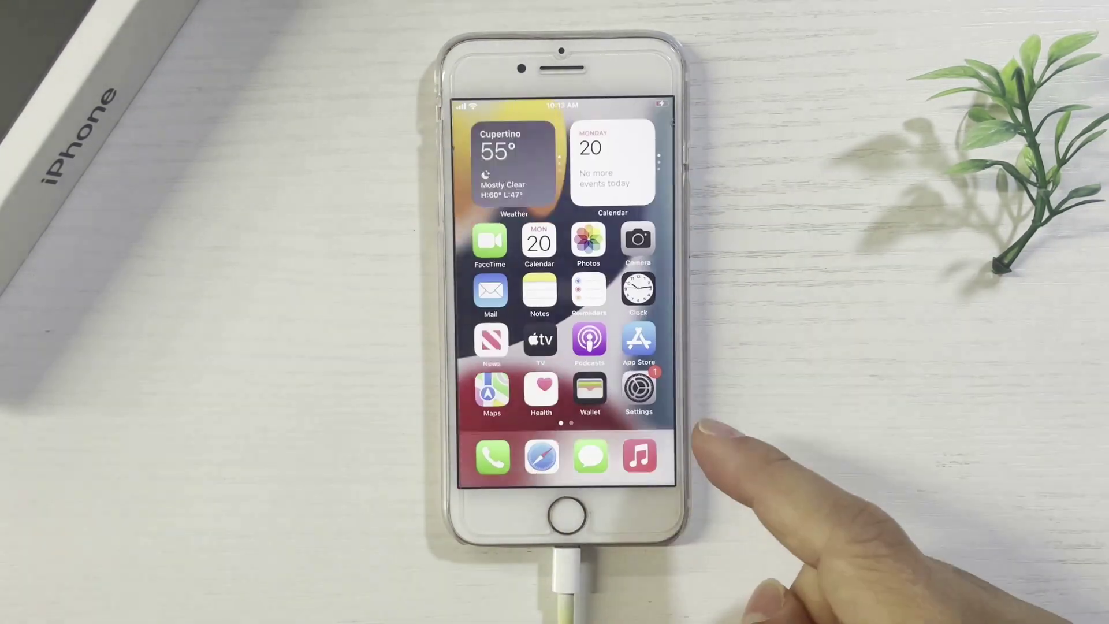
mouse_move(597, 385)
left_mouse_down()
mouse_move(508, 408)
mouse_move(668, 471)
left_mouse_up()
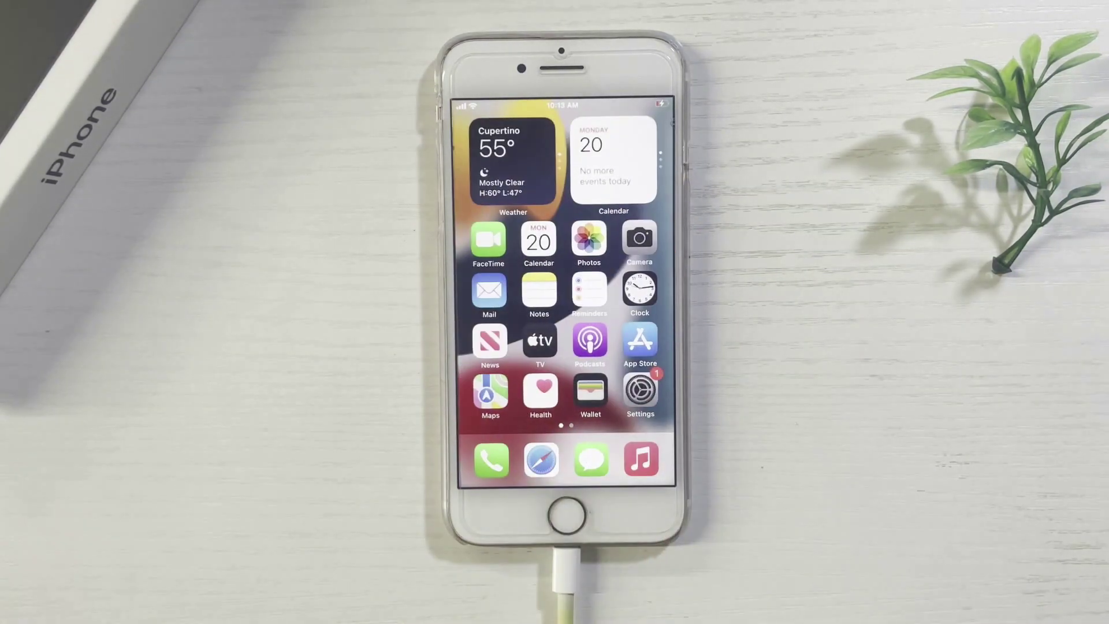